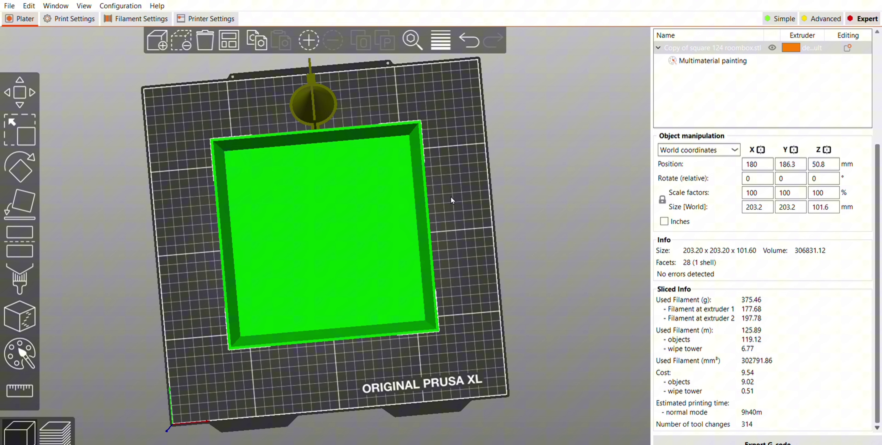
Scale the room box uniformly to 25% (50.8 mm) and slice it: 33m, 12.84 g filament, 80 tool changes
left_click(758, 192)
key("Tab")
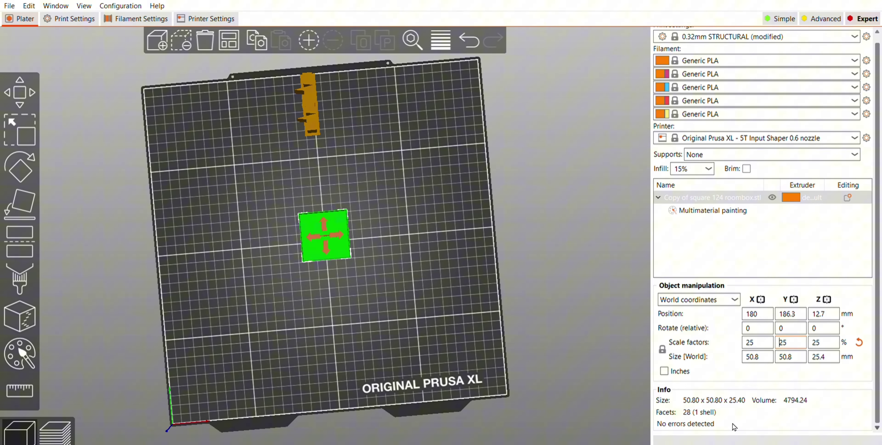
left_click(705, 440)
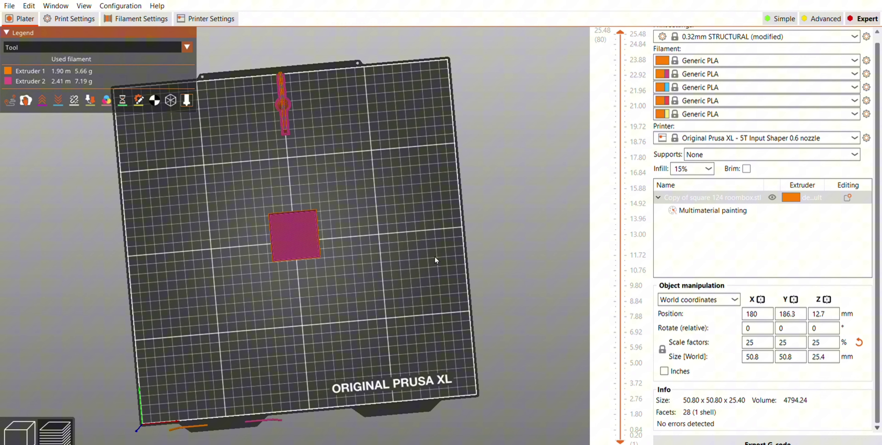
left_click_drag(396, 243, 405, 225)
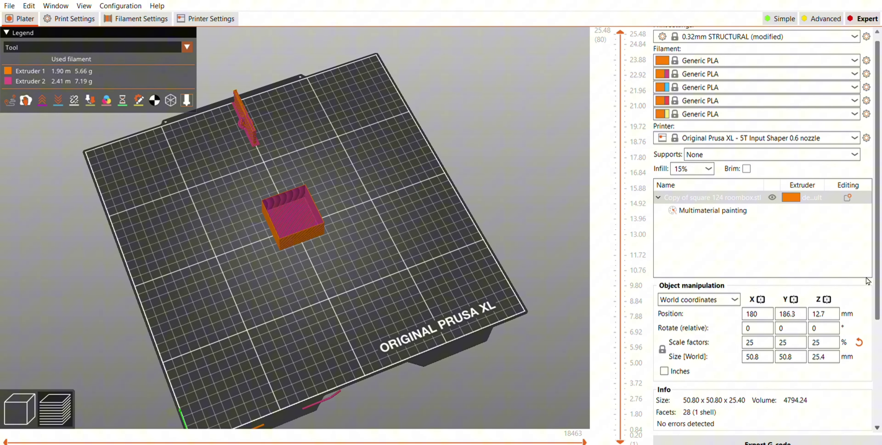
scroll(879, 405, "down", 5)
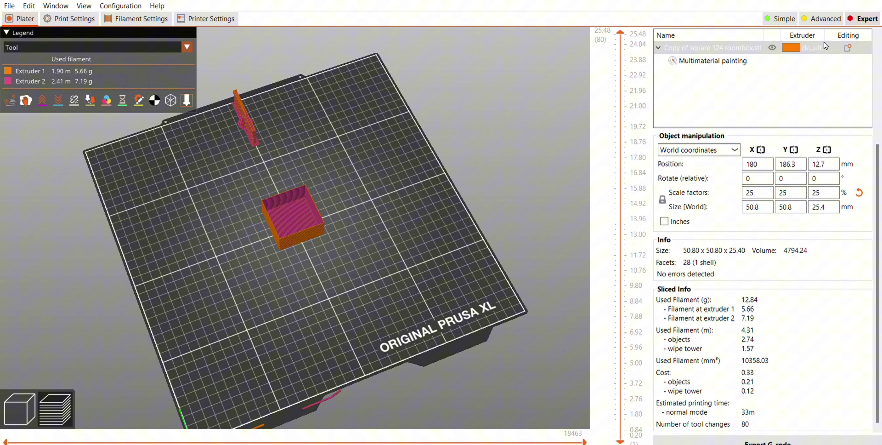
key("Tab")
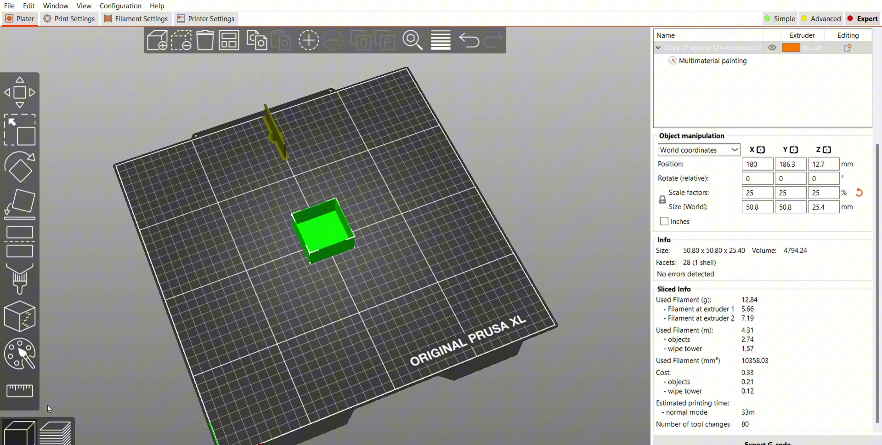
Undo the scale and cut a 15.63 mm-tall ring off the top of the full-size box
key("ctrl+z")
key("c")
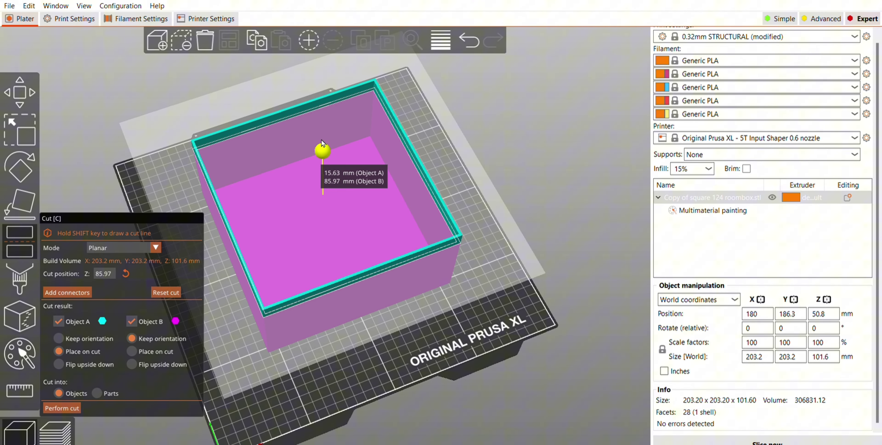
left_click(68, 407)
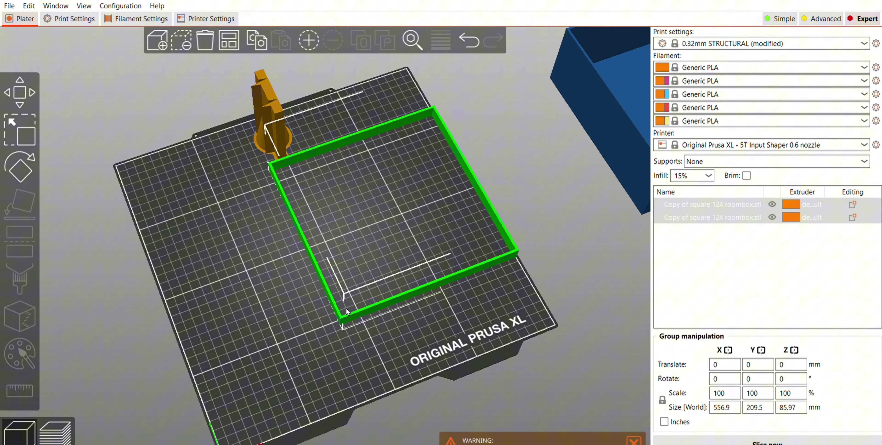
left_click(748, 438)
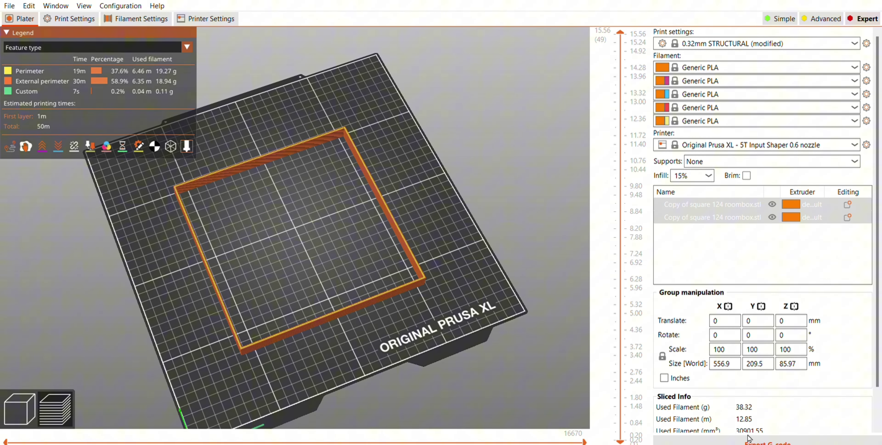
key("Tab")
Select the cut ring alone and paint its far and right inner walls magenta
left_click(398, 92)
left_click(439, 250)
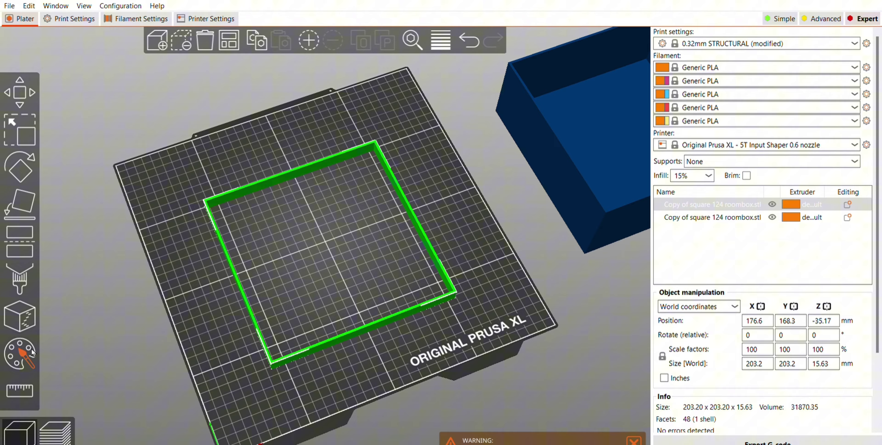
key("n")
right_click(301, 170)
left_click_drag(401, 188, 430, 212)
right_click(430, 212)
Slice the painted ring and orbit and zoom the preview to inspect it
key("Tab")
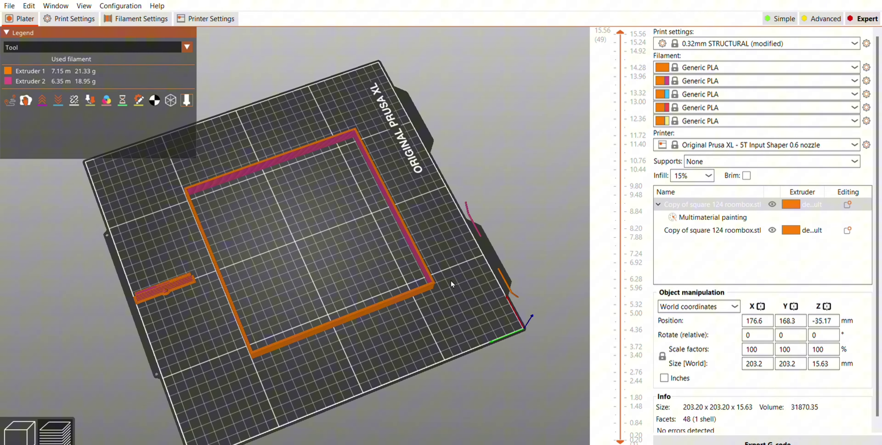
left_click_drag(451, 280, 695, 346)
scroll(695, 346, "down", 3)
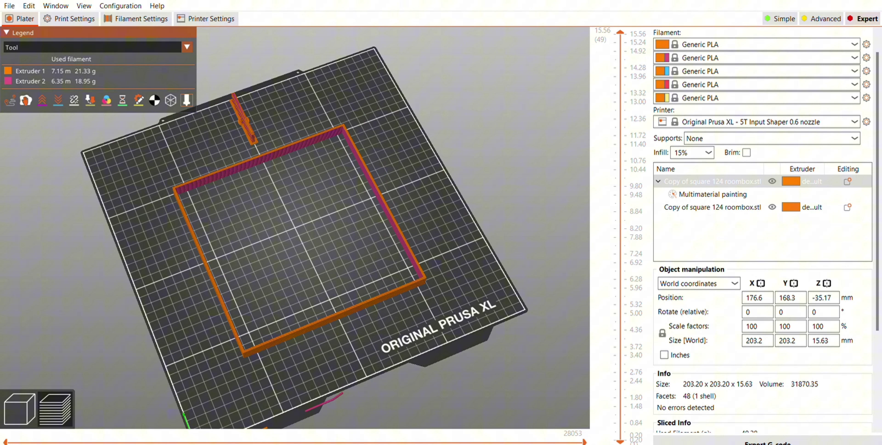
scroll(878, 319, "down", 3)
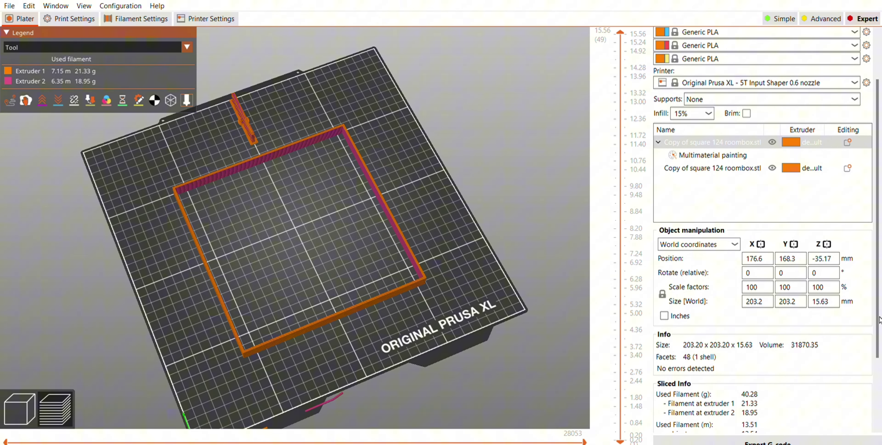
scroll(879, 319, "down", 3)
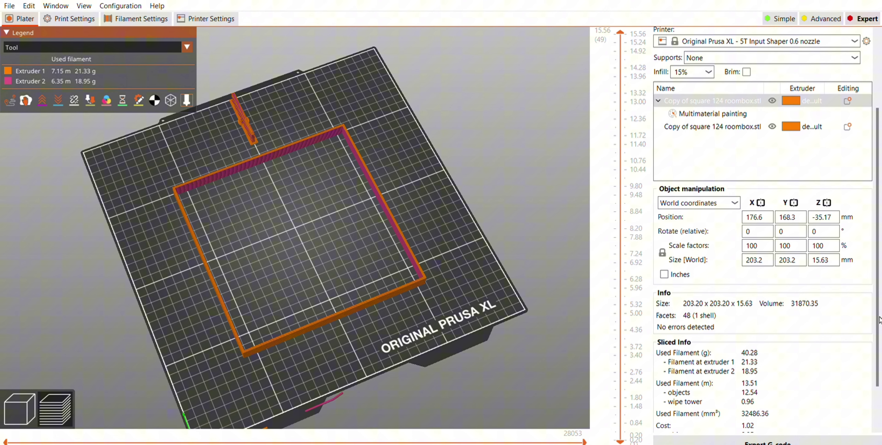
scroll(879, 319, "down", 5)
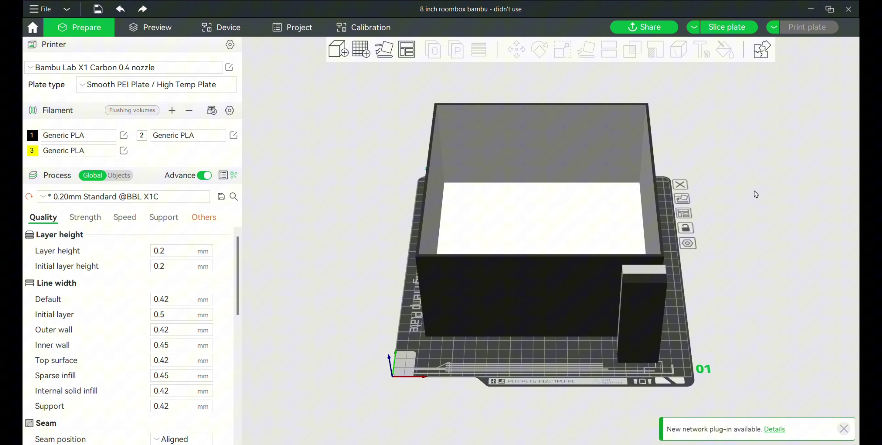
Slice the plate at 0.2 mm layers and zoom along the inner wall to inspect layer lines
left_click(735, 32)
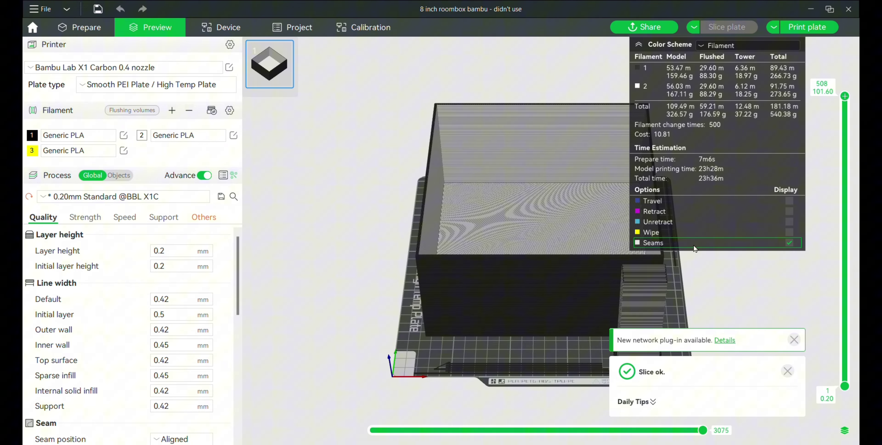
scroll(480, 86, "up", 5)
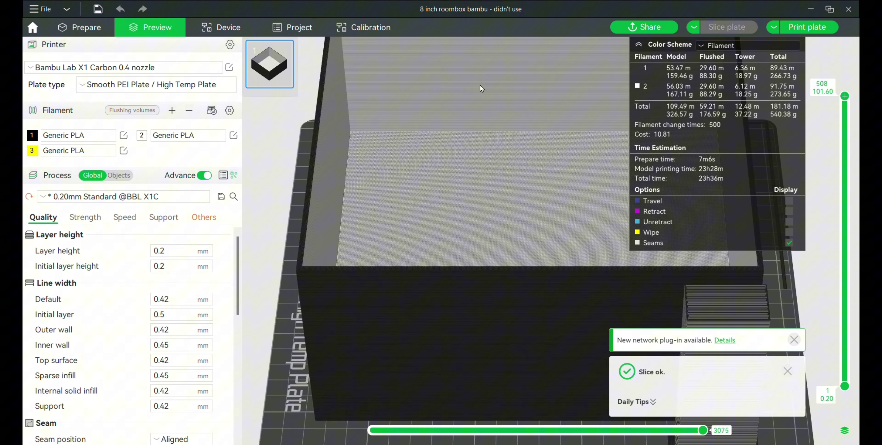
right_click_drag(474, 152, 452, 320)
scroll(436, 191, "up", 3)
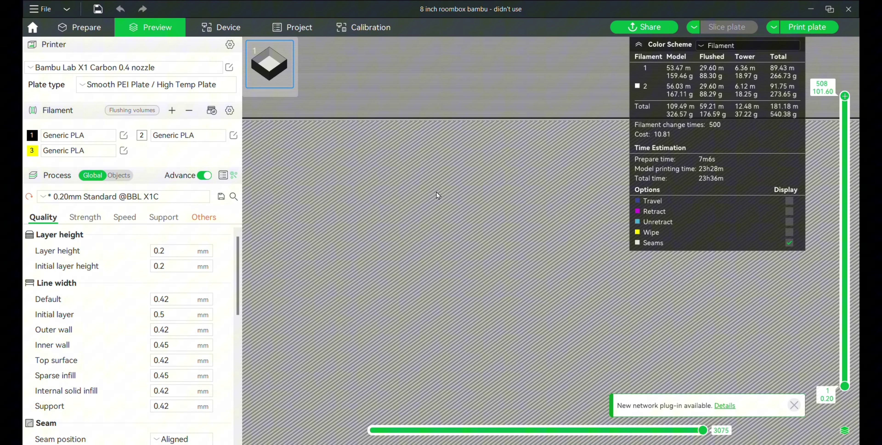
right_click_drag(475, 80, 452, 81)
scroll(504, 165, "up", 2)
scroll(457, 79, "up", 2)
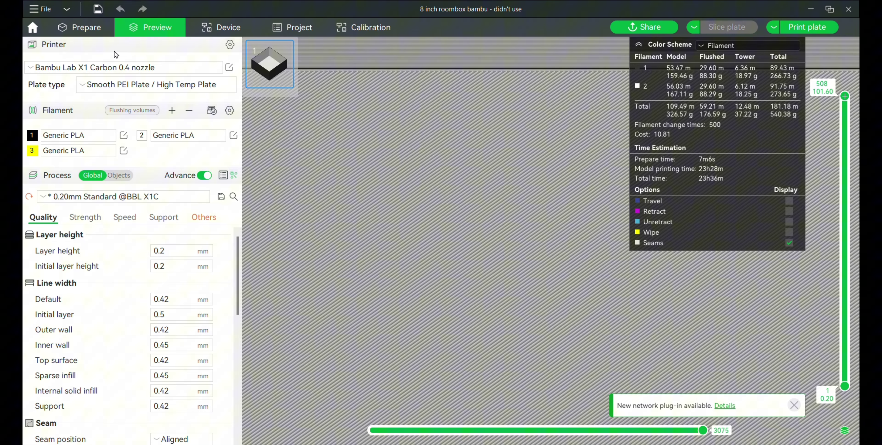
Switch the process preset to 0.08mm Extra Fine and return to the Preview
left_click(103, 28)
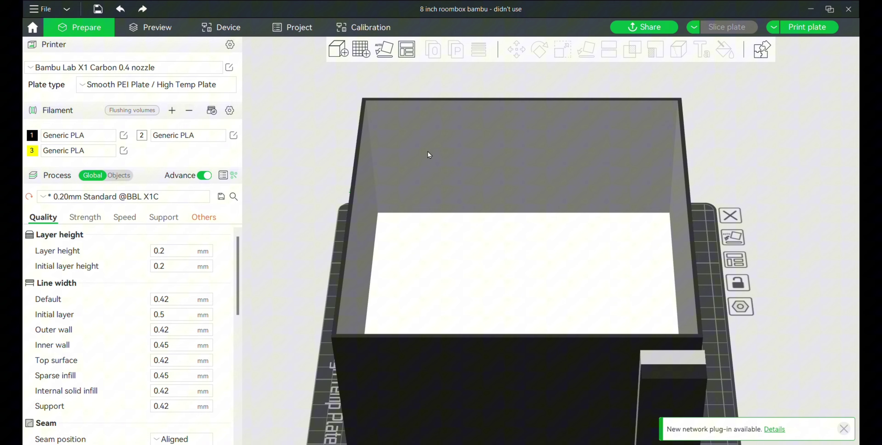
scroll(429, 155, "up", 2)
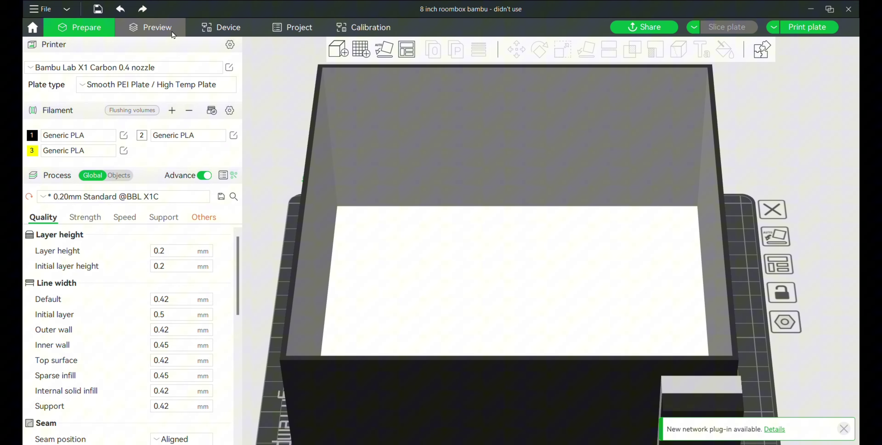
left_click(166, 29)
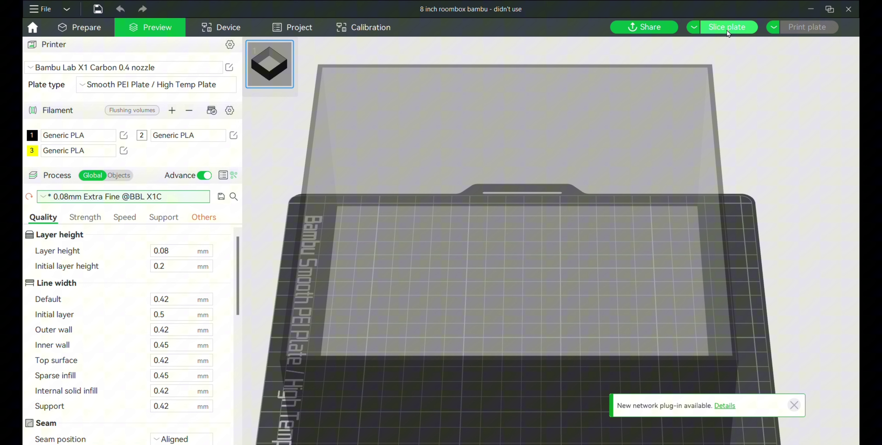
Reslice at 0.08 mm layers (2d7h16m, 852.48 g), then zoom out on the box in Prepare
left_click(726, 30)
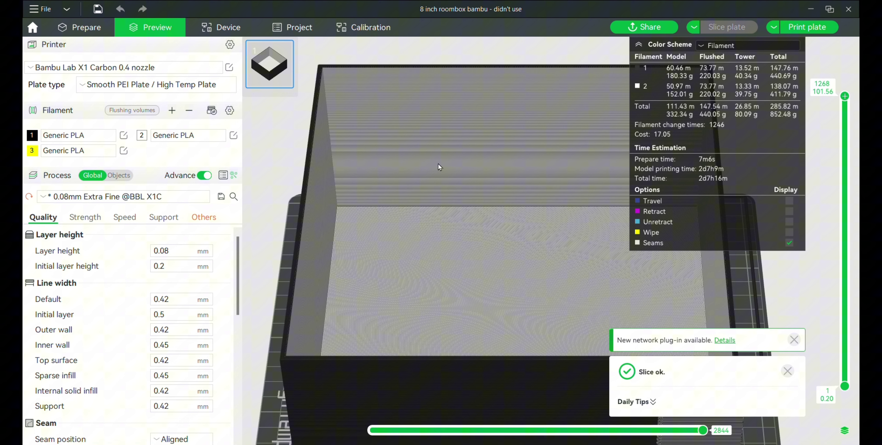
left_click(97, 31)
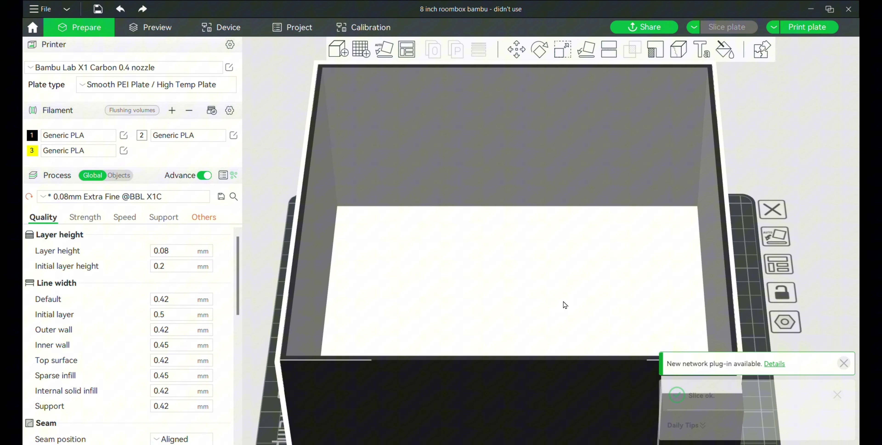
scroll(648, 428, "down", 5)
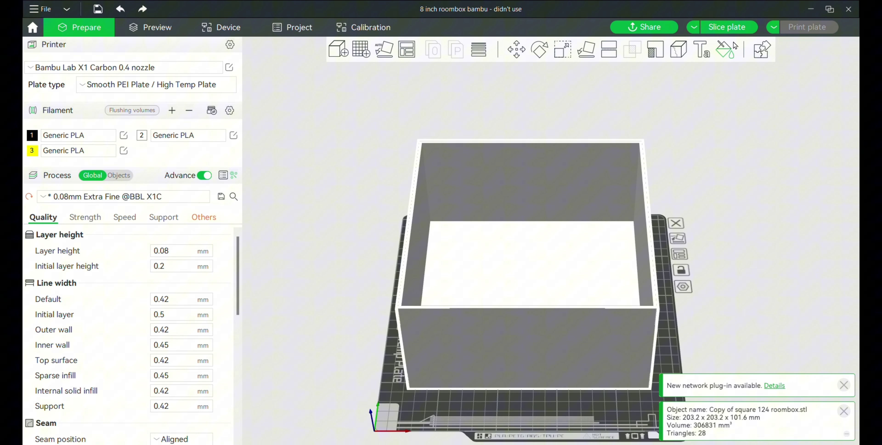
Fill-paint the box's front face, right face and top rim black
left_click(722, 51)
left_click(795, 118)
left_click(611, 345)
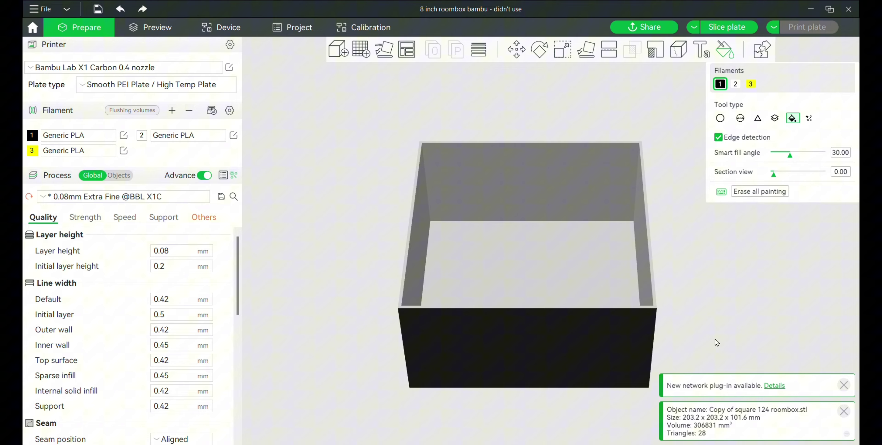
mouse_move(612, 345)
left_mouse_down()
mouse_move(633, 166)
mouse_move(666, 157)
mouse_move(531, 278)
mouse_move(462, 223)
mouse_move(501, 217)
left_mouse_up()
left_click(493, 258)
left_click(618, 288)
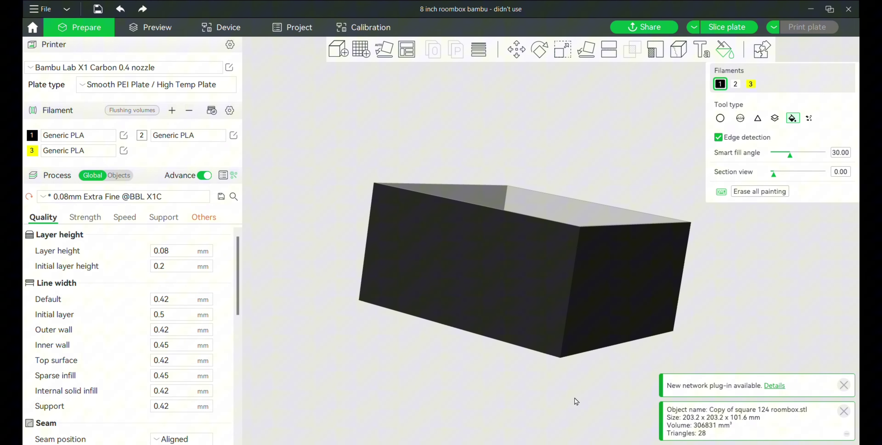
left_click_drag(575, 399, 531, 417)
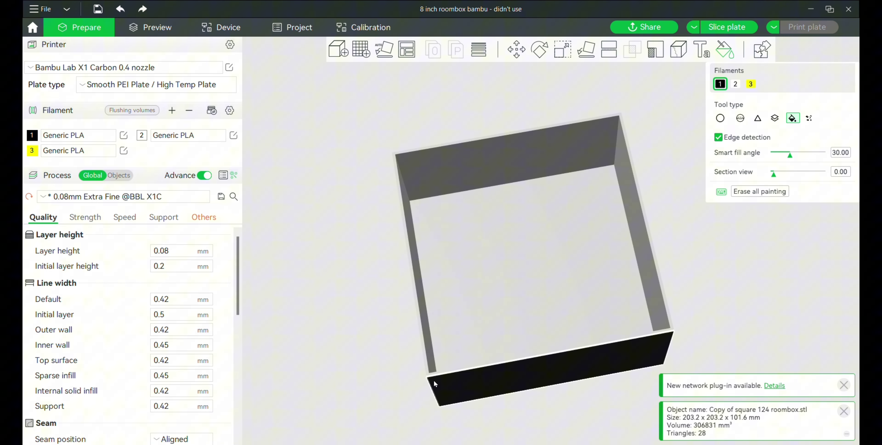
left_click(627, 154)
Slice the plate and zoom and pan around the sliced box in Preview
left_click(726, 27)
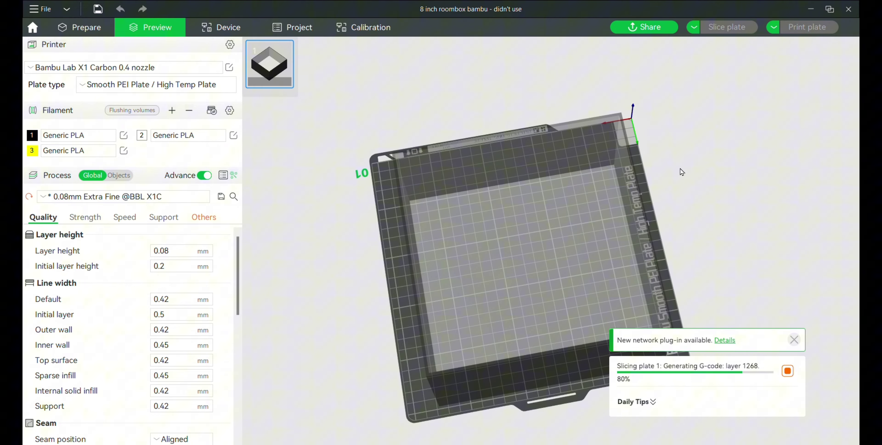
scroll(523, 189, "up", 5)
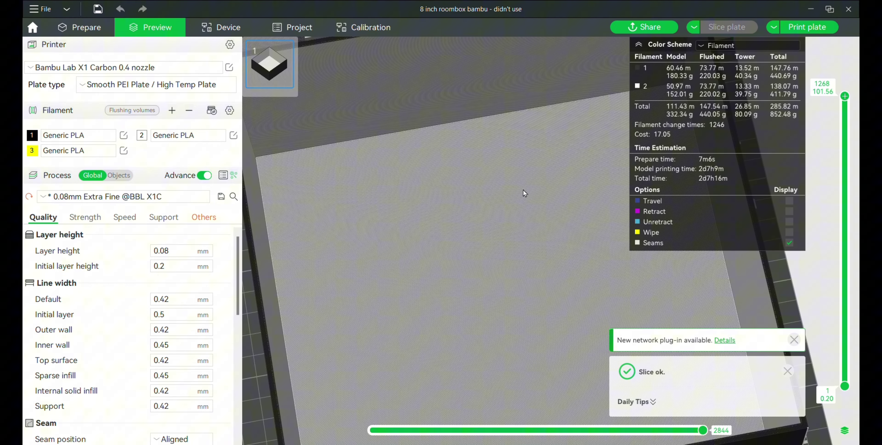
left_click_drag(523, 190, 536, 310)
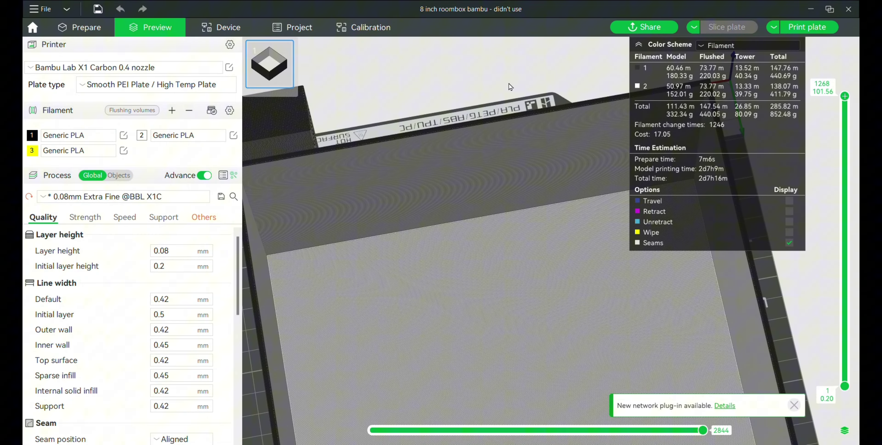
scroll(493, 73, "up", 10)
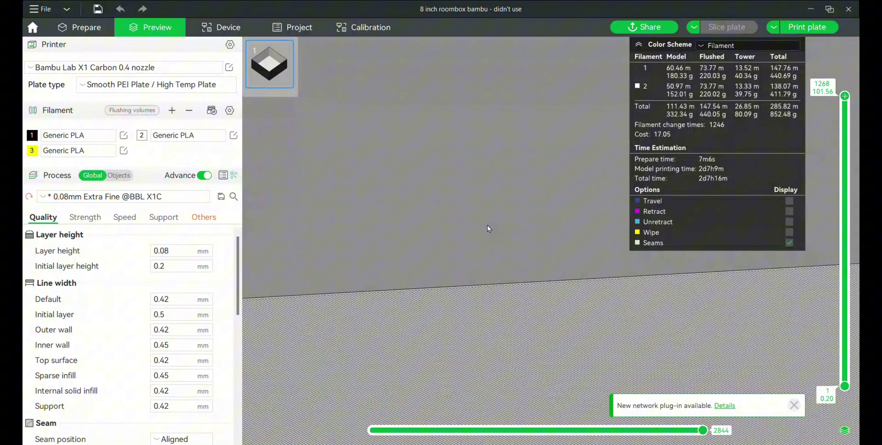
scroll(487, 224, "down", 6)
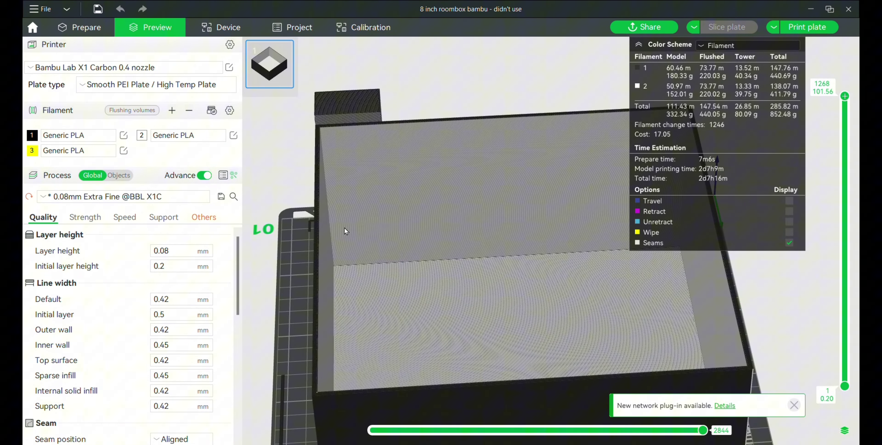
left_click(94, 23)
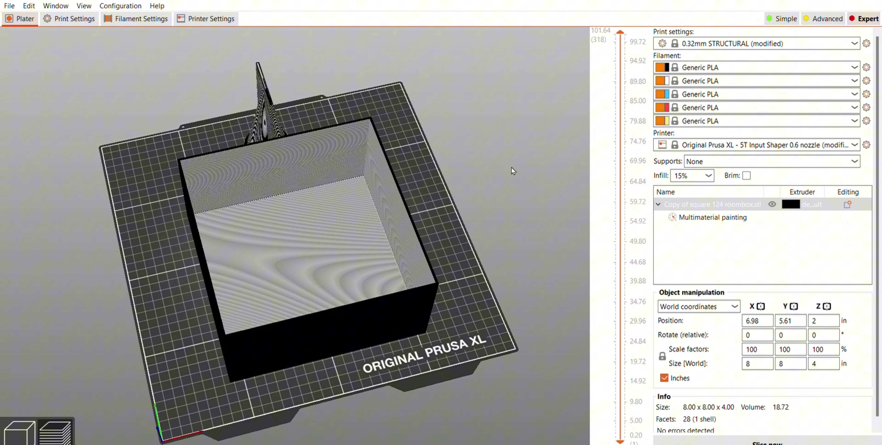
Go from the sliced preview back to the 3D editor and start Multimaterial painting on the room box
scroll(383, 160, "up", 5)
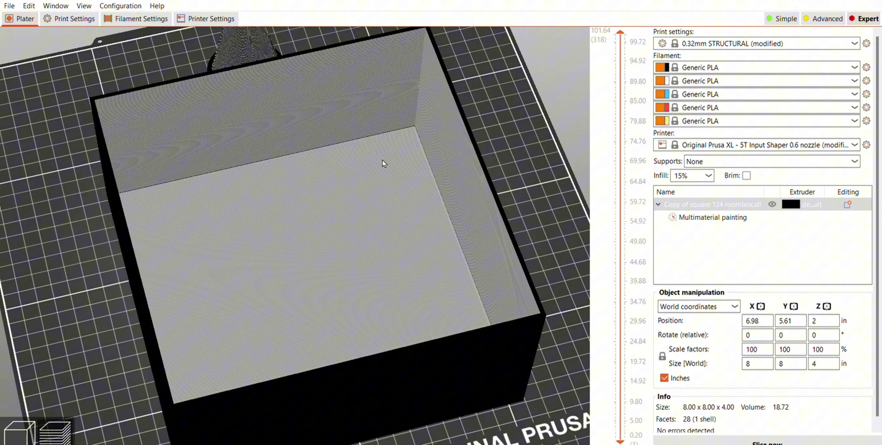
scroll(382, 160, "up", 3)
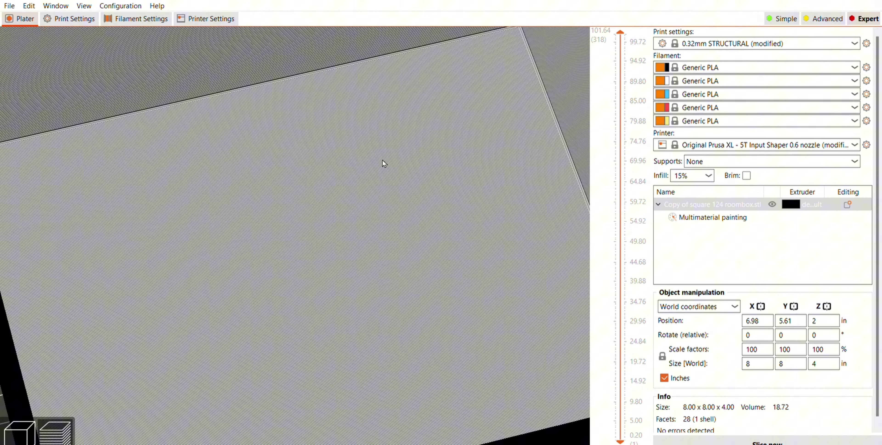
scroll(382, 160, "down", 3)
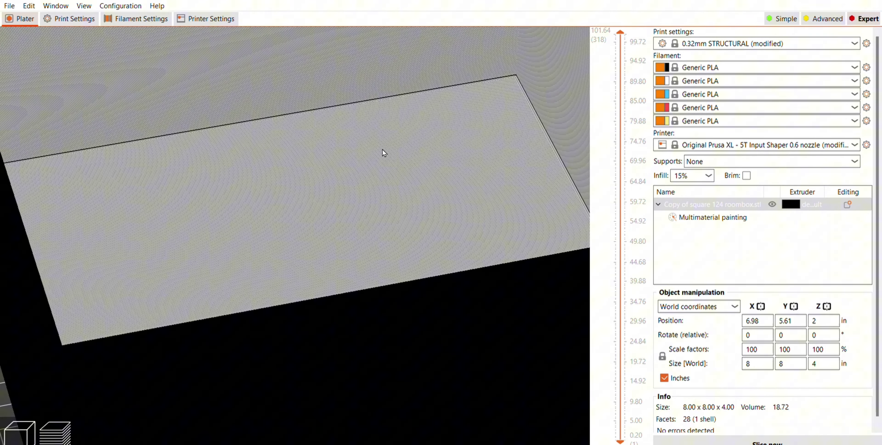
scroll(382, 151, "up", 2)
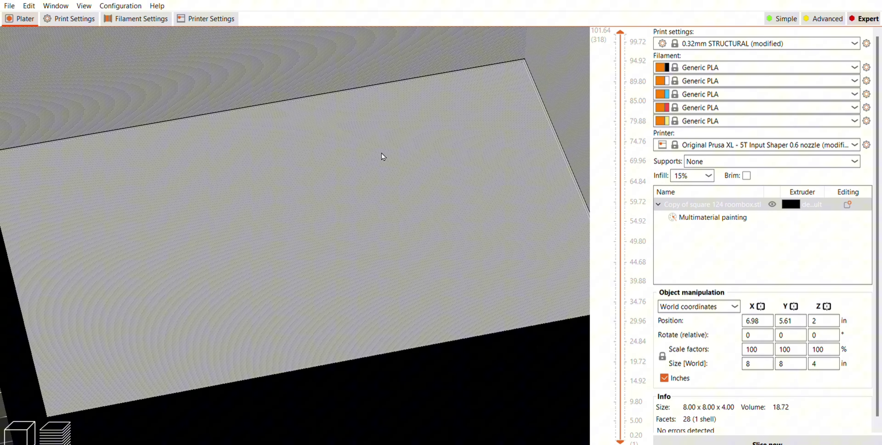
scroll(382, 153, "down", 4)
left_click(21, 430)
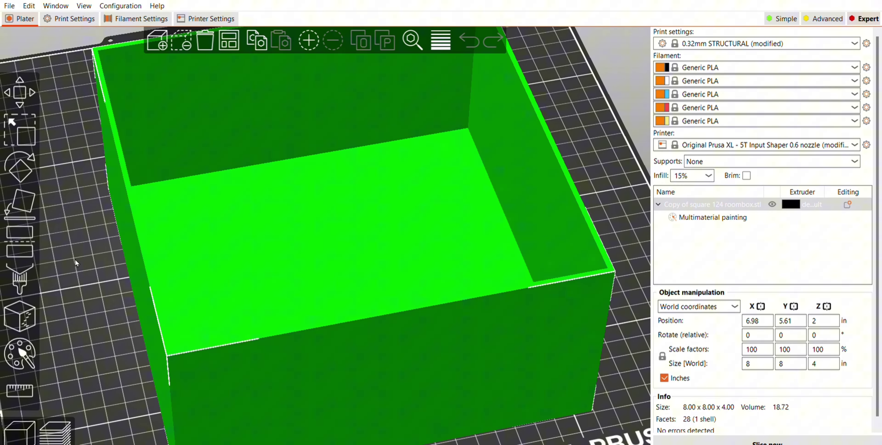
left_click(21, 343)
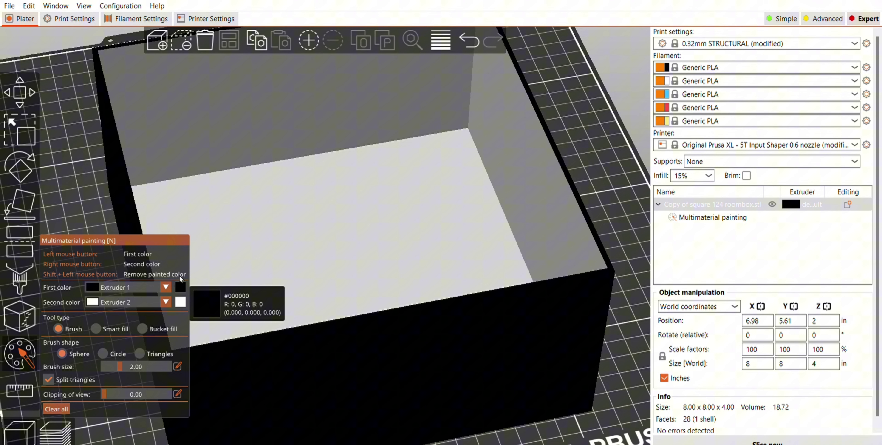
Assign the box to white extruder 2 and smart-fill its front and right outer faces black
left_click(797, 196)
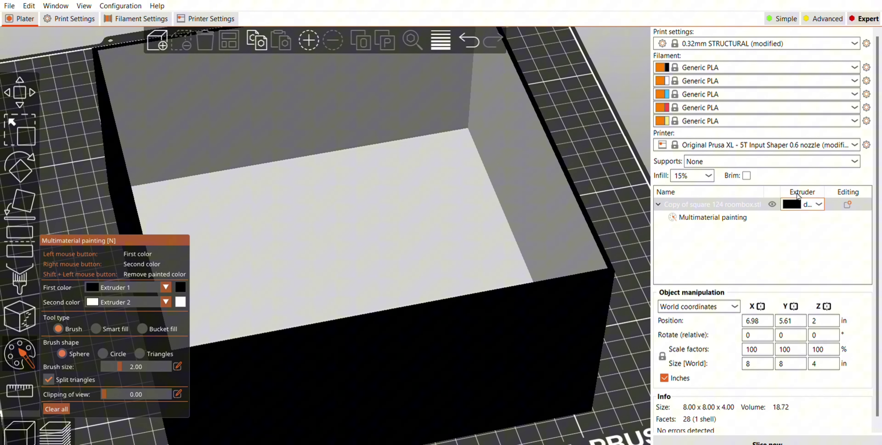
left_click(795, 232)
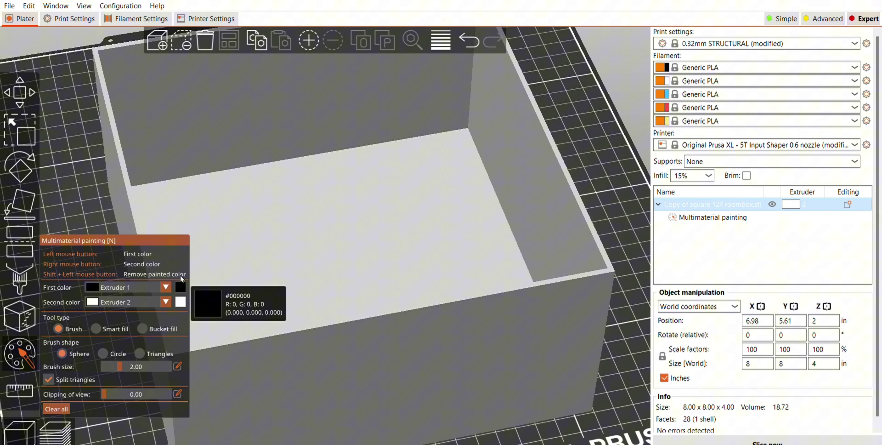
left_click(99, 322)
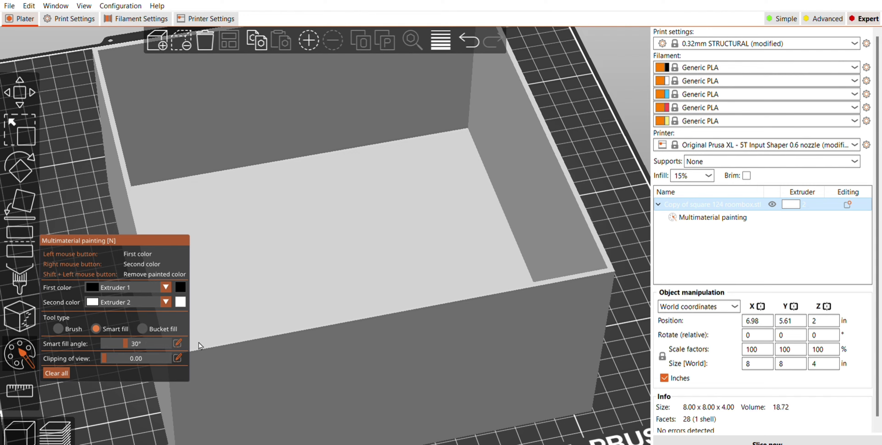
left_click(326, 368)
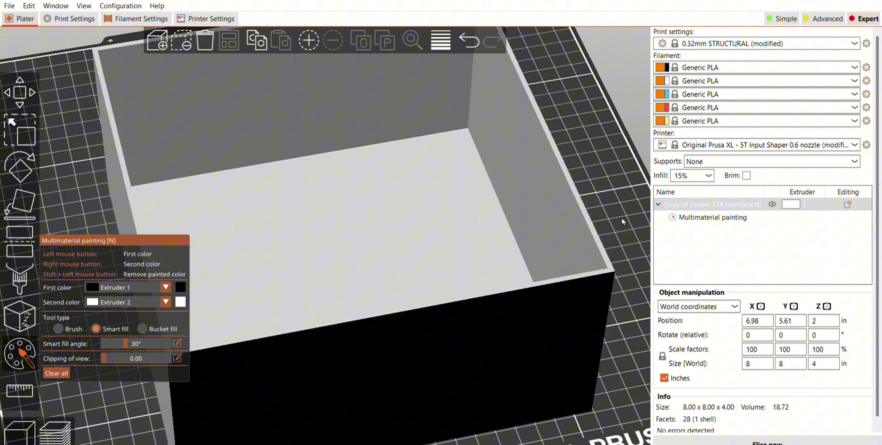
left_click_drag(621, 217, 512, 212)
left_click(512, 212)
left_click_drag(585, 219, 507, 276)
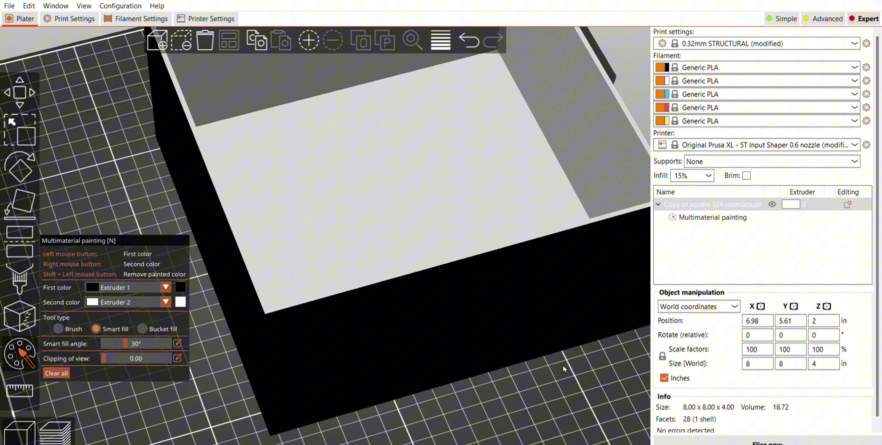
left_click_drag(563, 364, 408, 421)
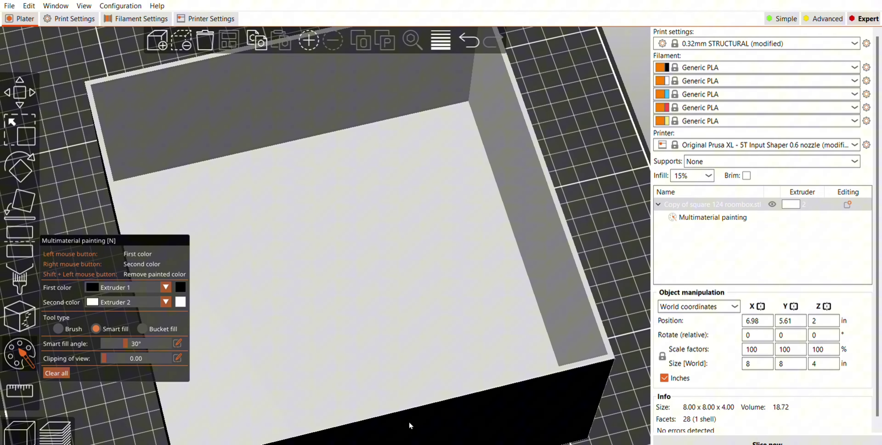
Slice and check the preview (176.53 g Extruder 1, 199.00 g Extruder 2), then return to the model
key("Tab")
scroll(599, 263, "down", 5)
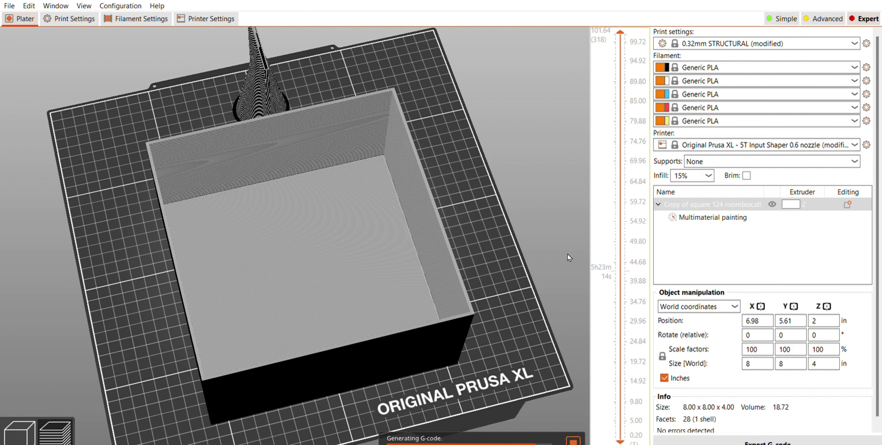
scroll(424, 179, "up", 8)
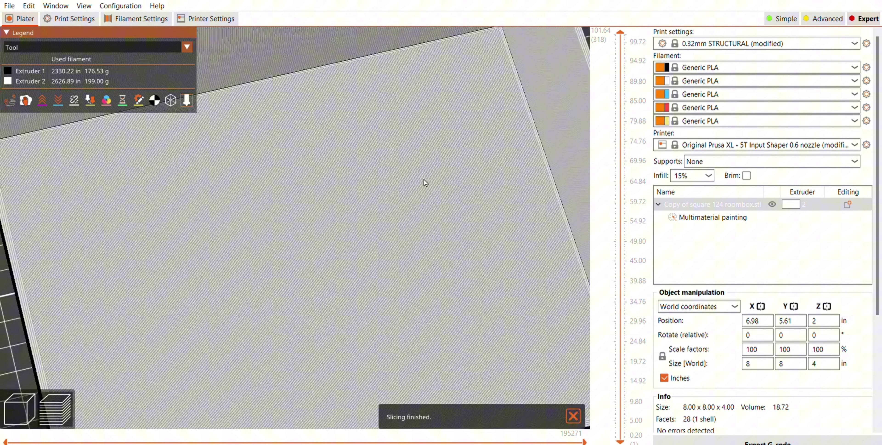
scroll(424, 179, "down", 5)
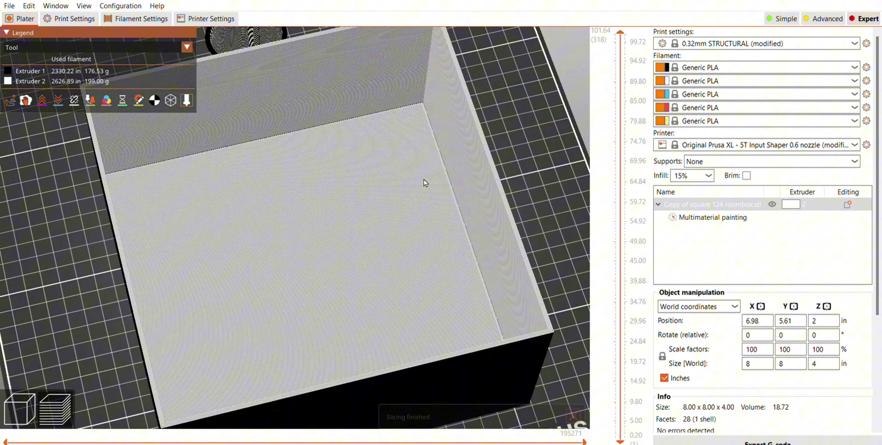
left_click(19, 408)
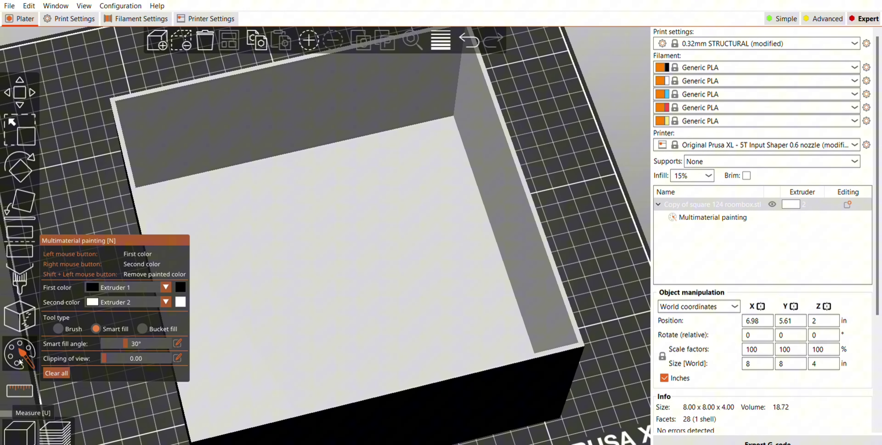
Set the infill Fill angle to 0 in Print Settings
left_click(75, 19)
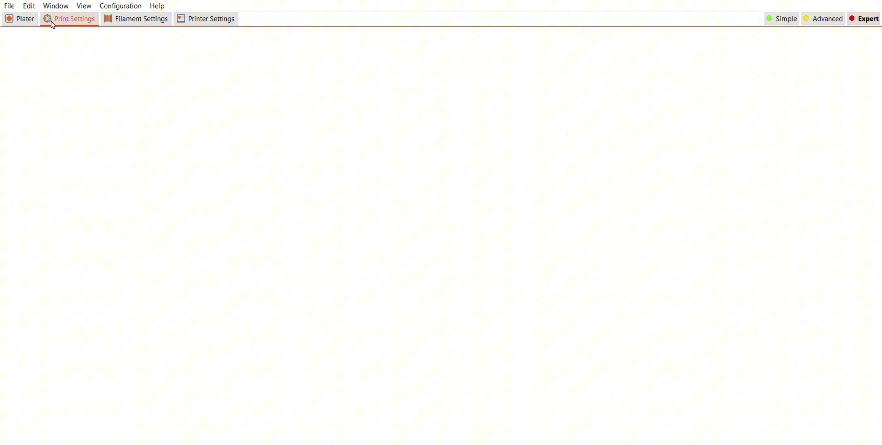
left_click(21, 60)
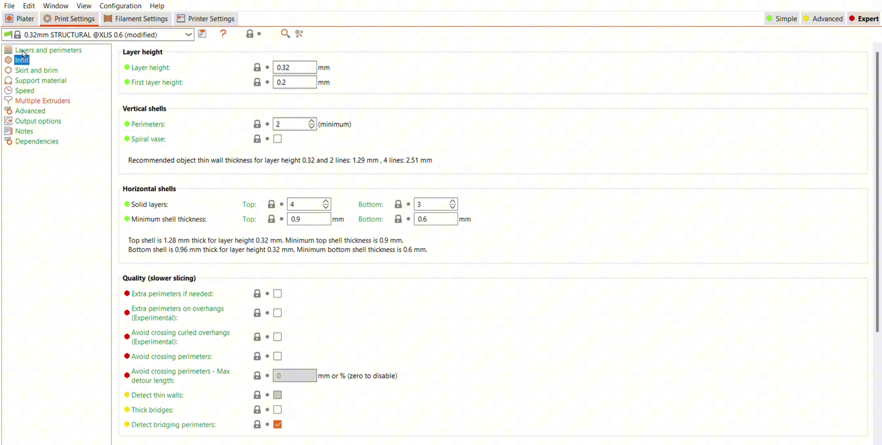
key("Tab")
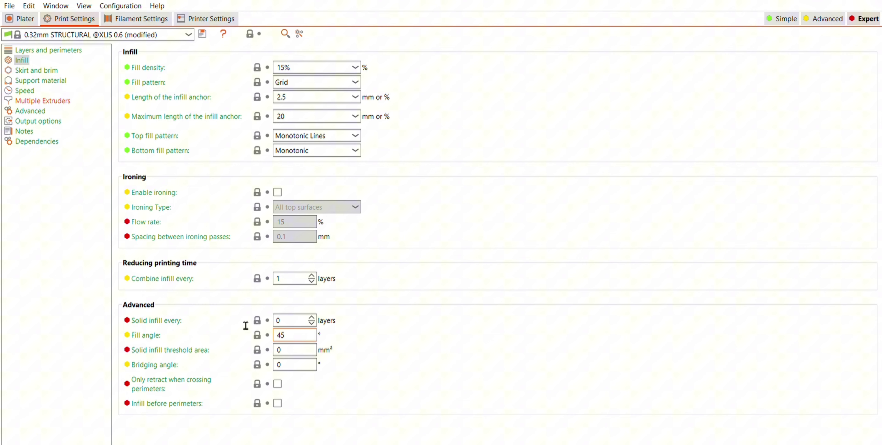
type("0")
key("Tab")
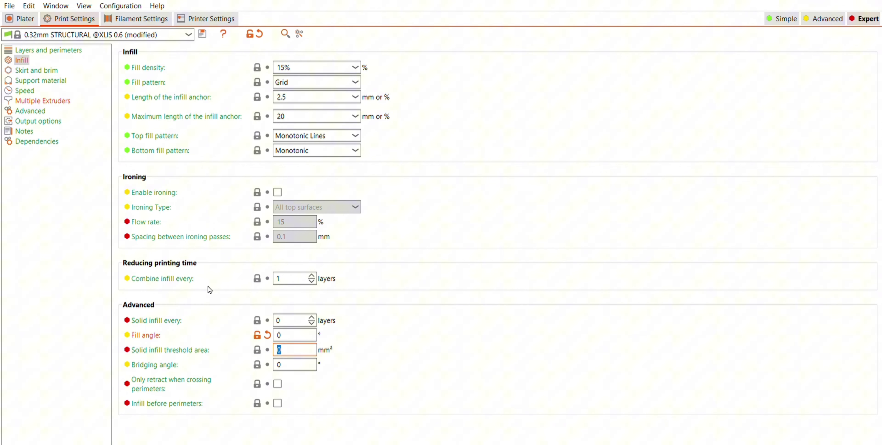
Reslice the painted room box on the Plater (176.64 g / 198.99 g) and zoom around the preview
left_click(25, 19)
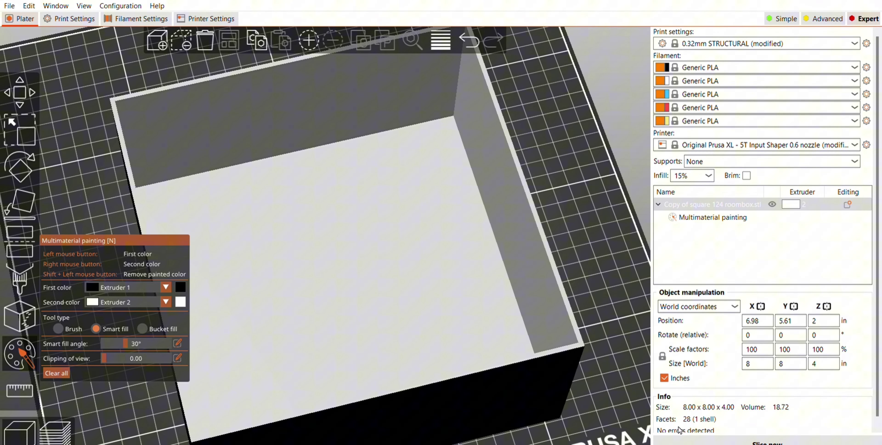
left_click(708, 441)
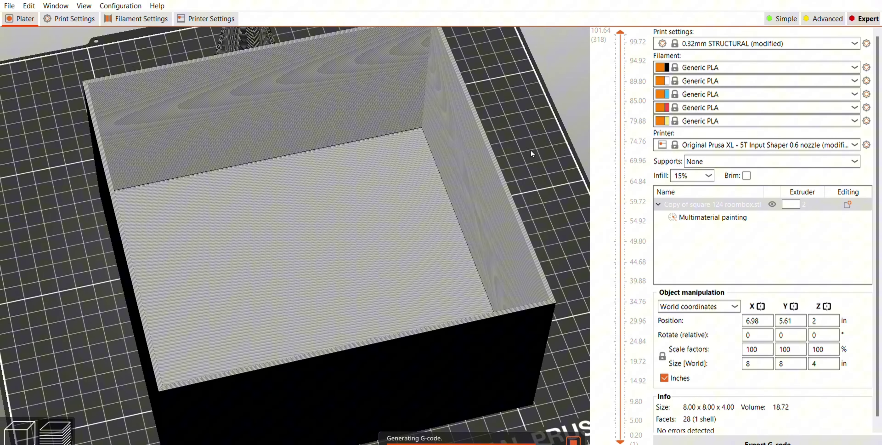
scroll(530, 150, "down", 3)
scroll(531, 152, "down", 3)
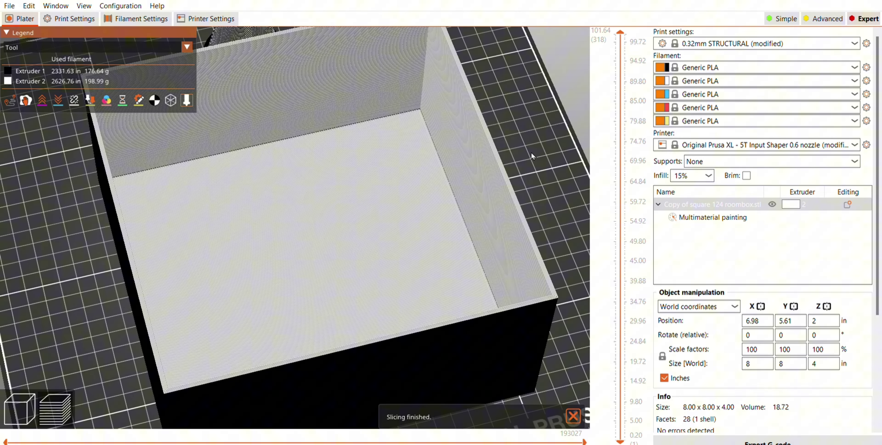
scroll(534, 145, "up", 4)
scroll(533, 146, "up", 3)
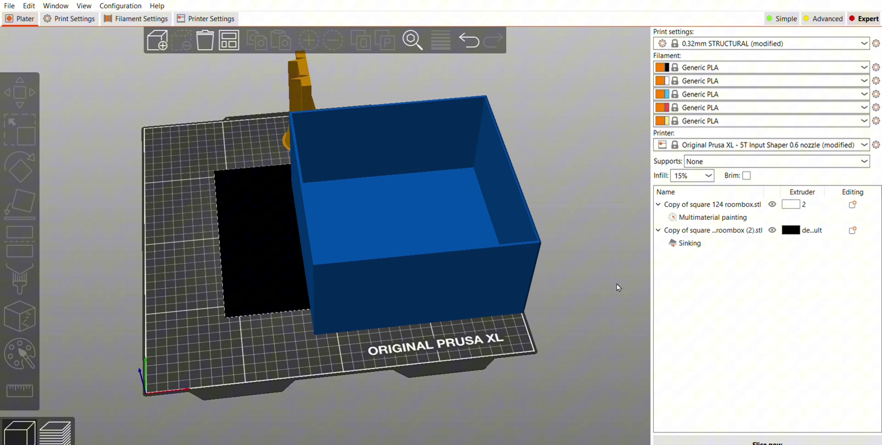
Position the room box at X 7 in, Y 7 in, undoing the Z change to 0
left_click_drag(460, 274, 443, 267)
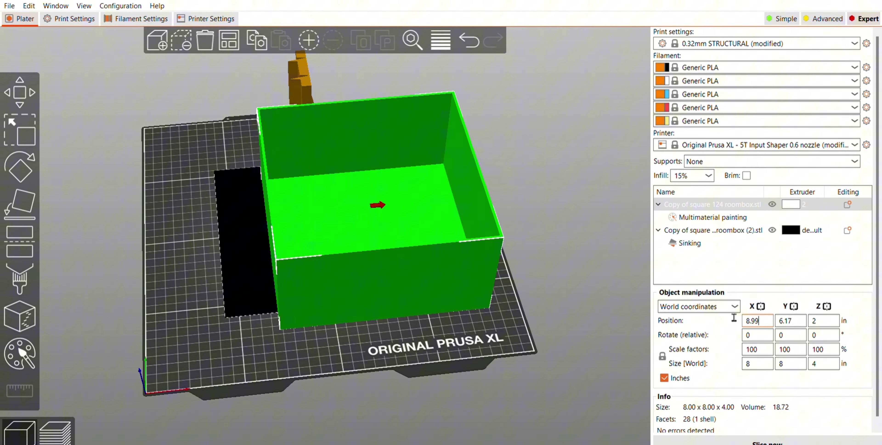
key("ctrl+a")
type("7")
key("Tab")
type("7")
key("Tab")
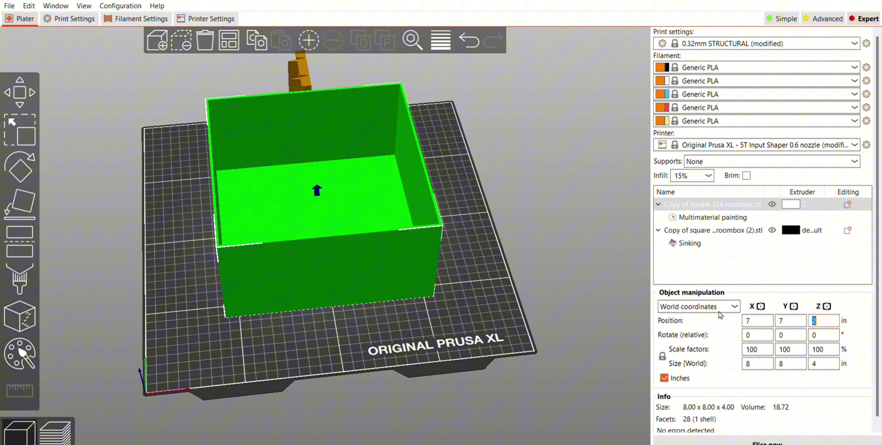
type("0")
key("Return")
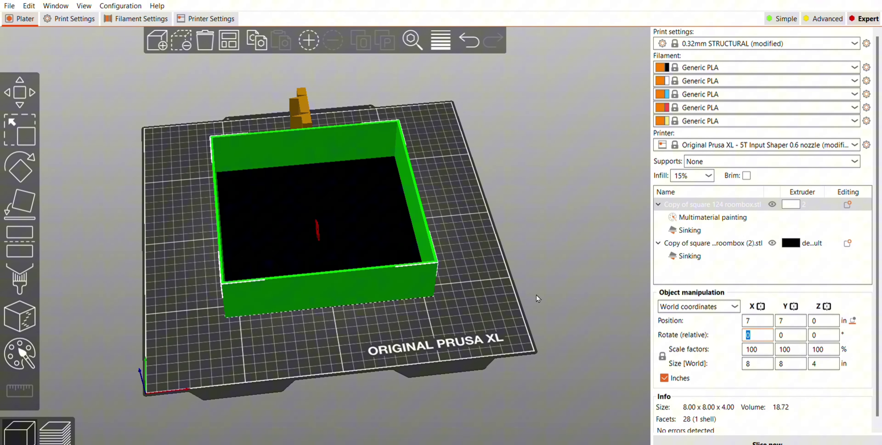
left_click_drag(536, 295, 519, 86)
left_click(469, 32)
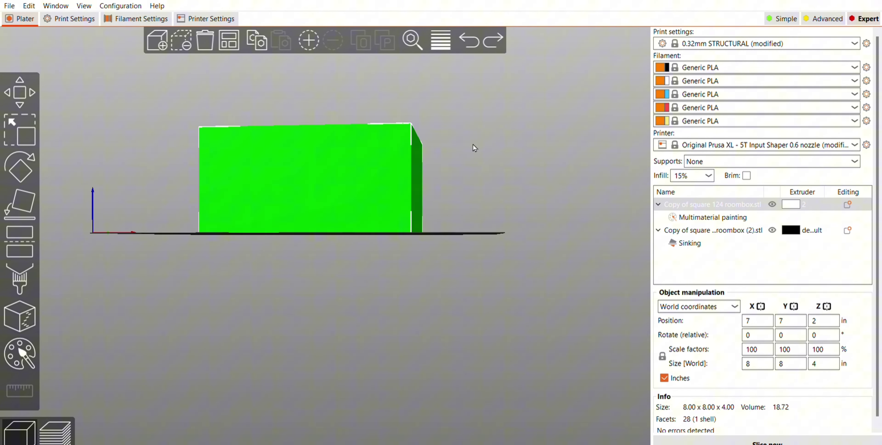
Select the thin base plate, show sizes in millimetres, set its Z size to 1 mm and slice
left_click_drag(473, 144, 494, 199)
left_click_drag(405, 339, 365, 245)
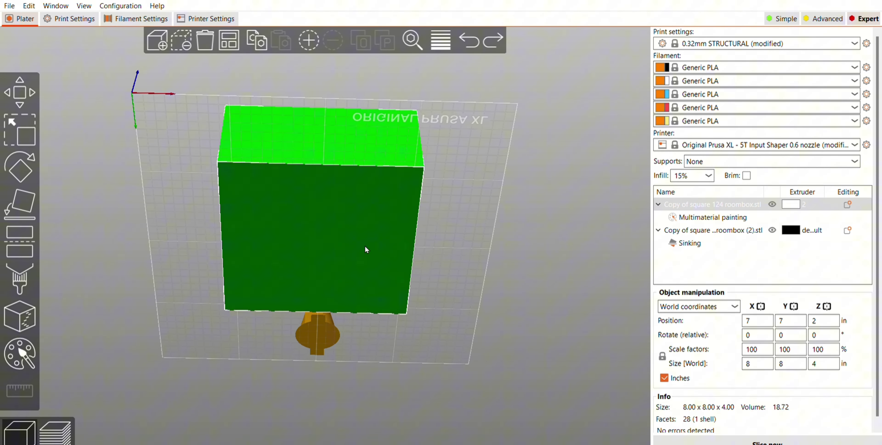
left_click(365, 245)
left_click_drag(508, 222, 515, 299)
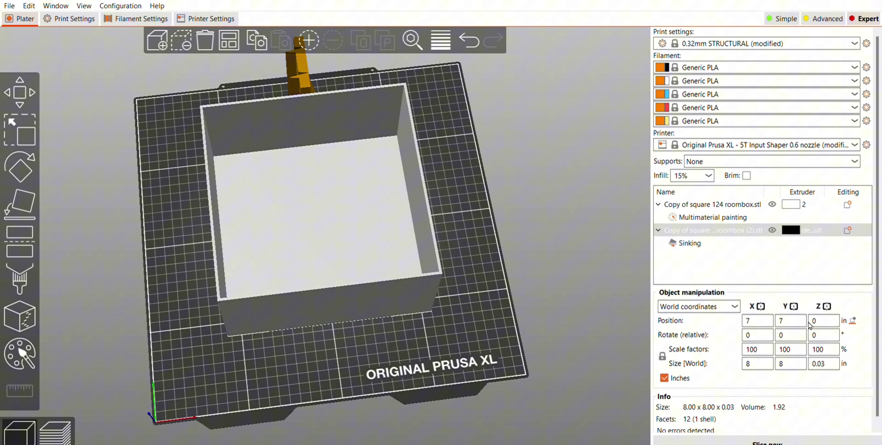
left_click(814, 360)
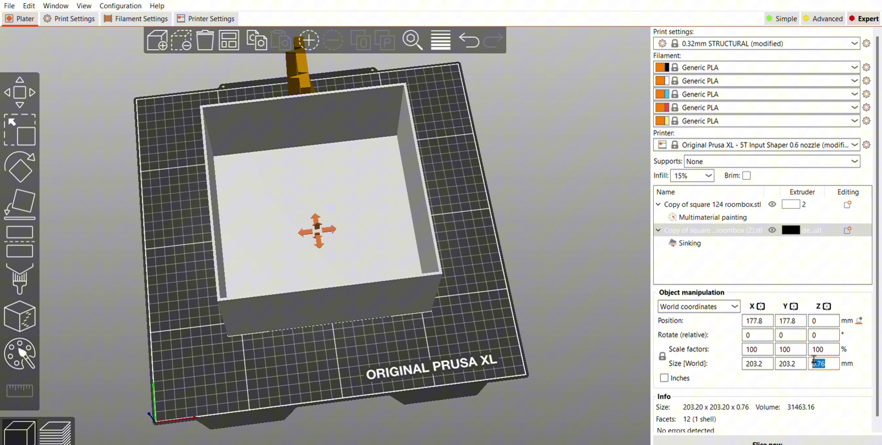
left_click(663, 350)
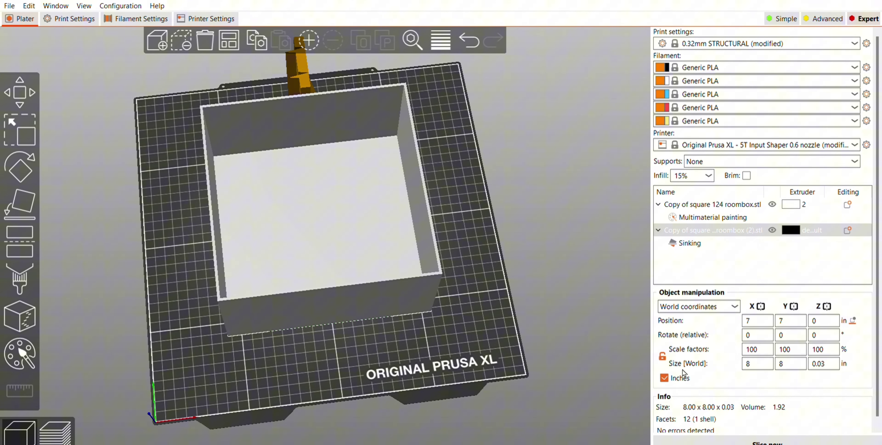
left_click(664, 378)
left_click(818, 363)
type("1")
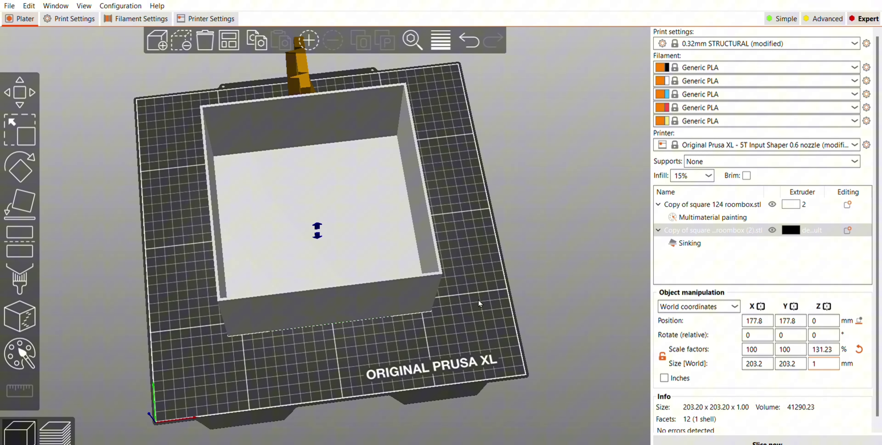
left_click(712, 441)
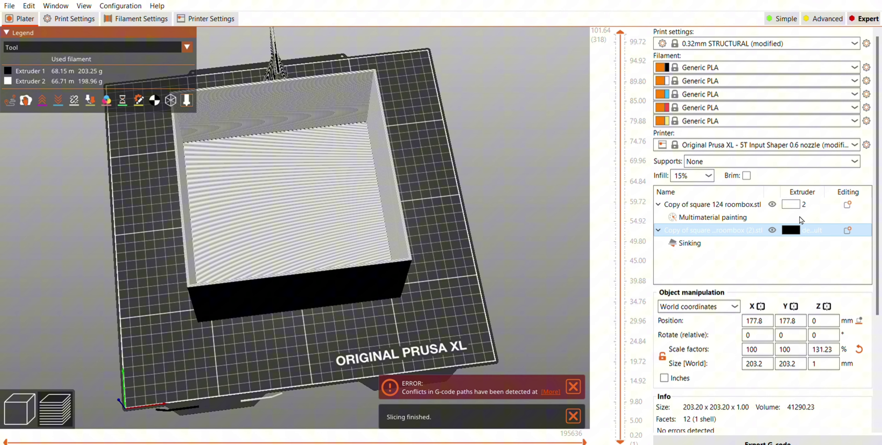
Assign the thin base plate to extruder 2 and re-slice the plate and box
left_click(803, 228)
left_click(797, 257)
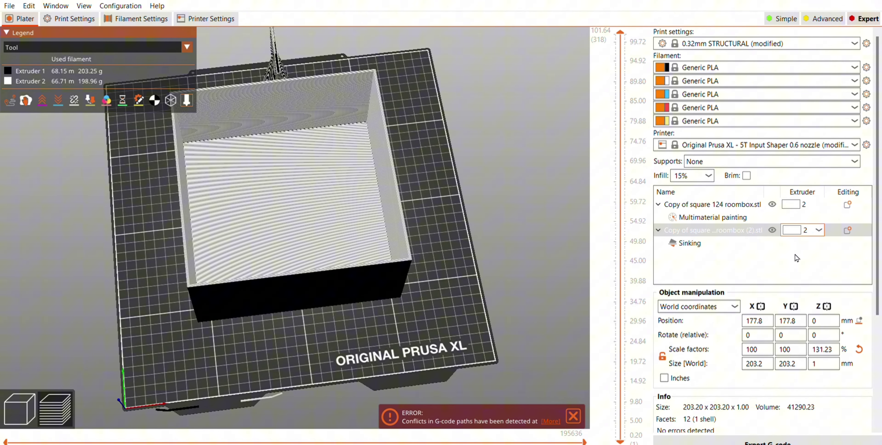
left_click_drag(459, 223, 461, 173)
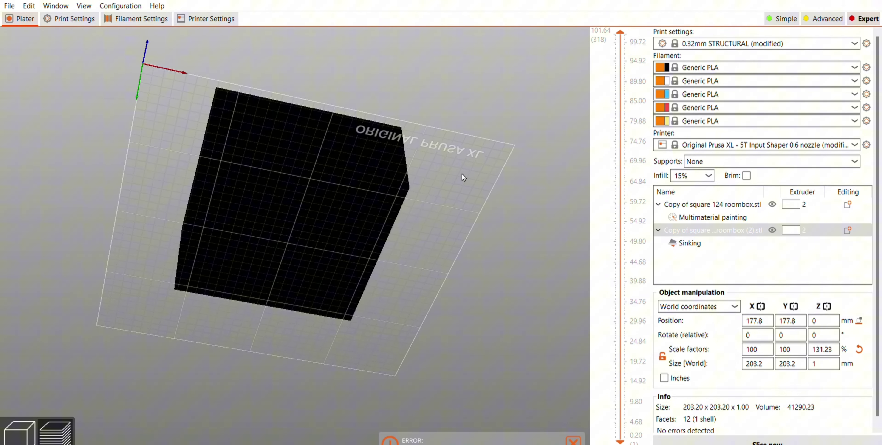
left_click(689, 434)
Orbit and zoom the preview to check the box's top and black sides
scroll(289, 210, "up", 5)
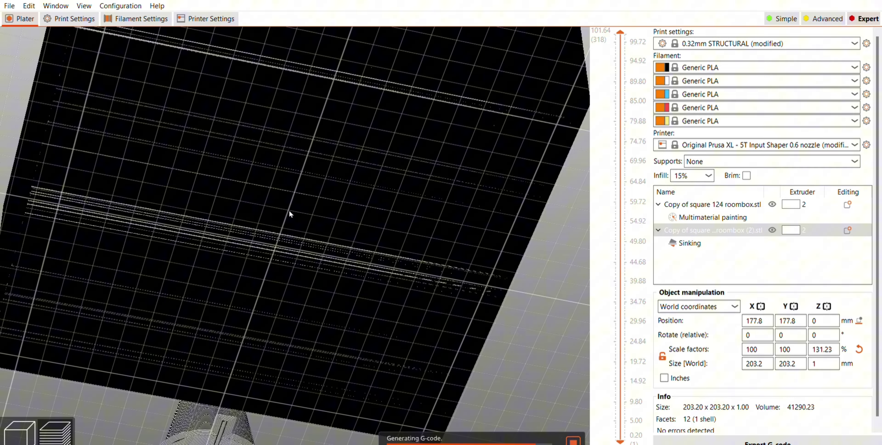
mouse_move(554, 230)
left_mouse_down()
mouse_move(545, 233)
mouse_move(550, 259)
mouse_move(553, 234)
left_mouse_up()
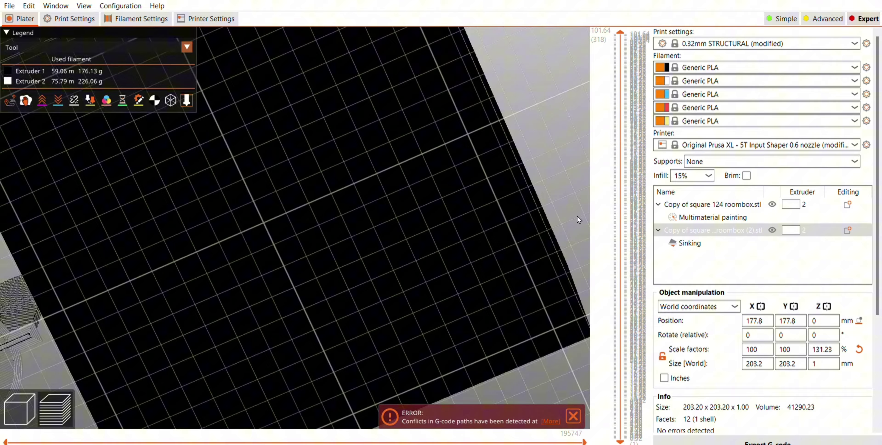
left_click_drag(577, 215, 540, 284)
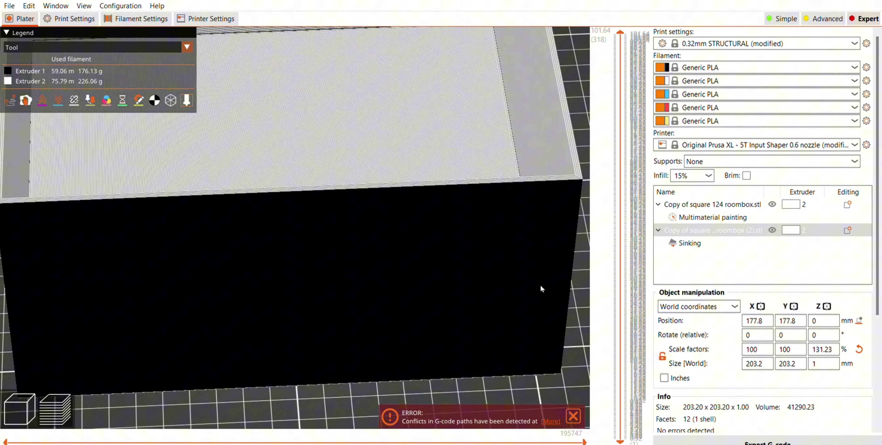
scroll(477, 337, "down", 3)
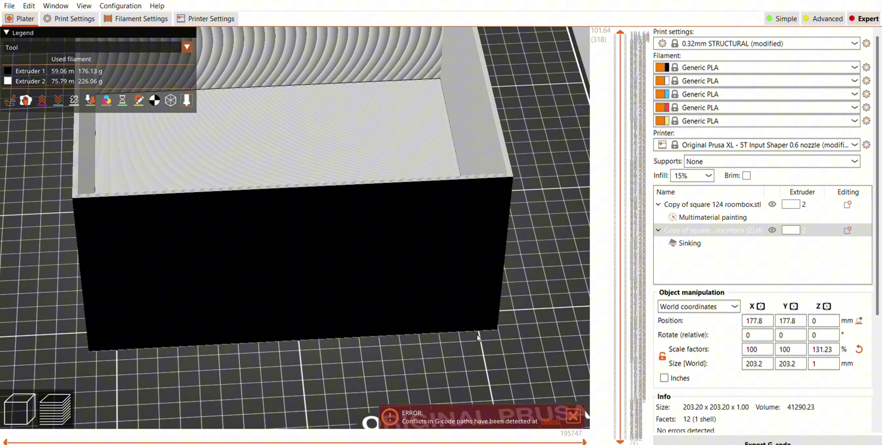
scroll(477, 337, "down", 3)
scroll(478, 337, "down", 3)
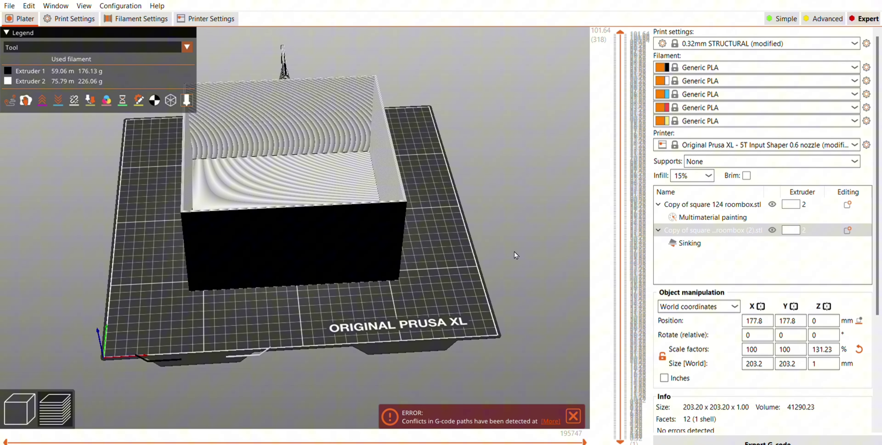
middle_click_drag(516, 255, 555, 351)
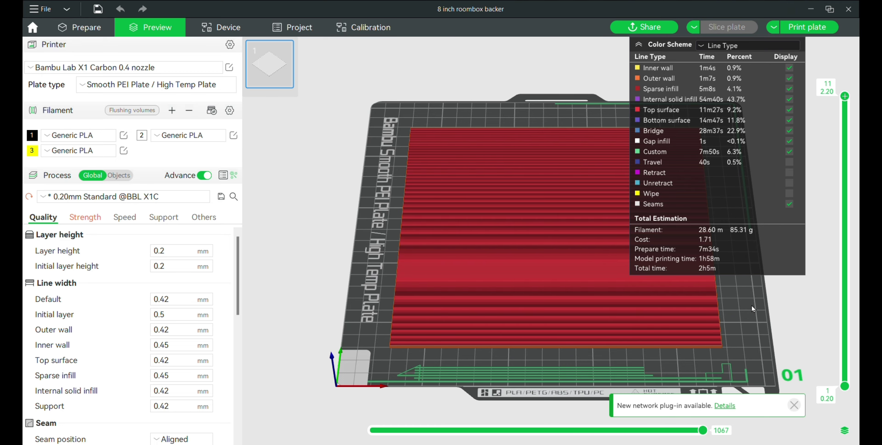
Orbit the sliced '8 inch roombox backer' plate to a diagonal view in Bambu Studio's preview
left_click_drag(752, 306, 655, 300)
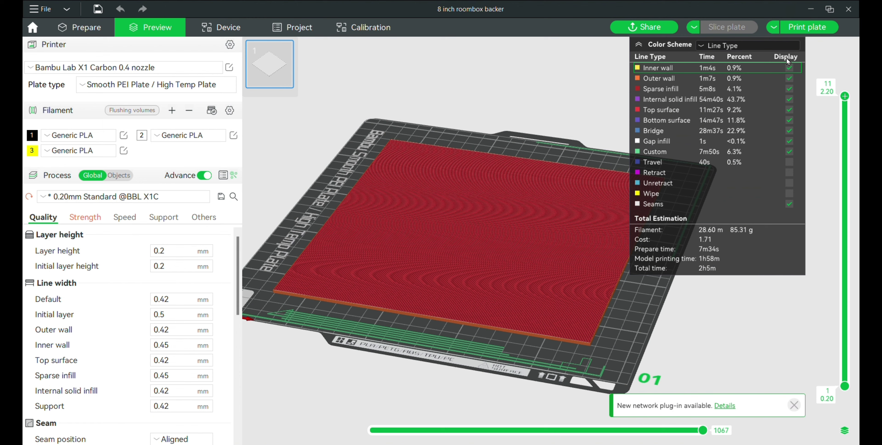